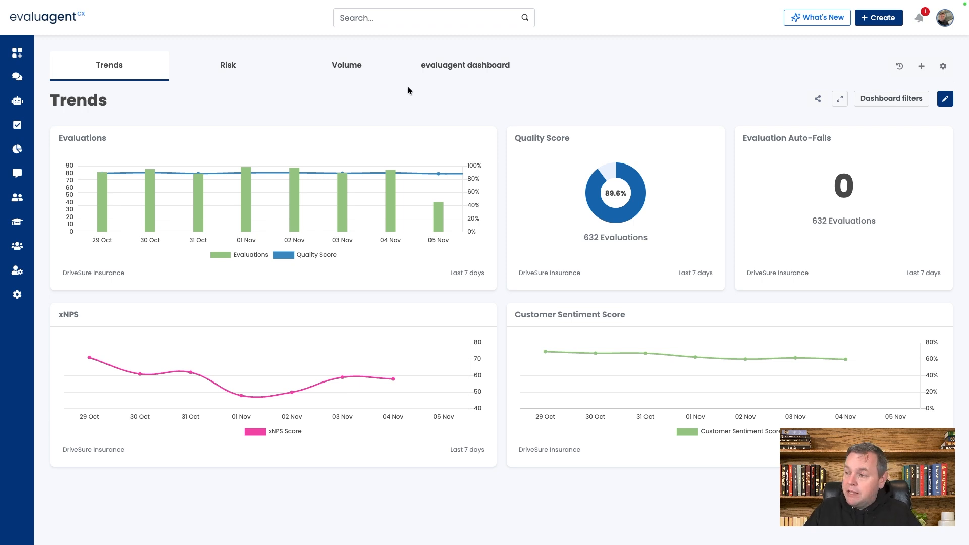
Search for the scorecard management page and open it.
{"action": "key", "text": "super+k"}
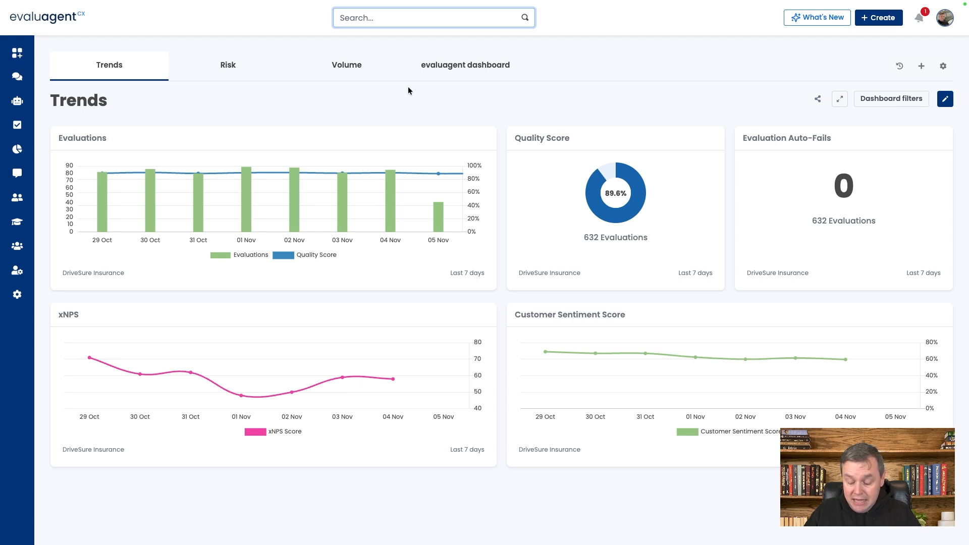
{"action": "type", "text": "manage scor"}
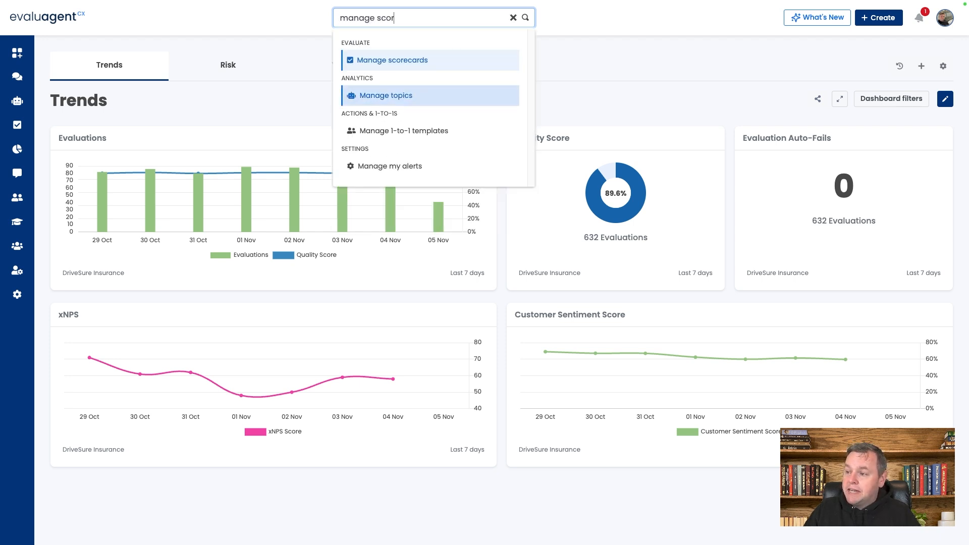
{"action": "key", "text": "Return"}
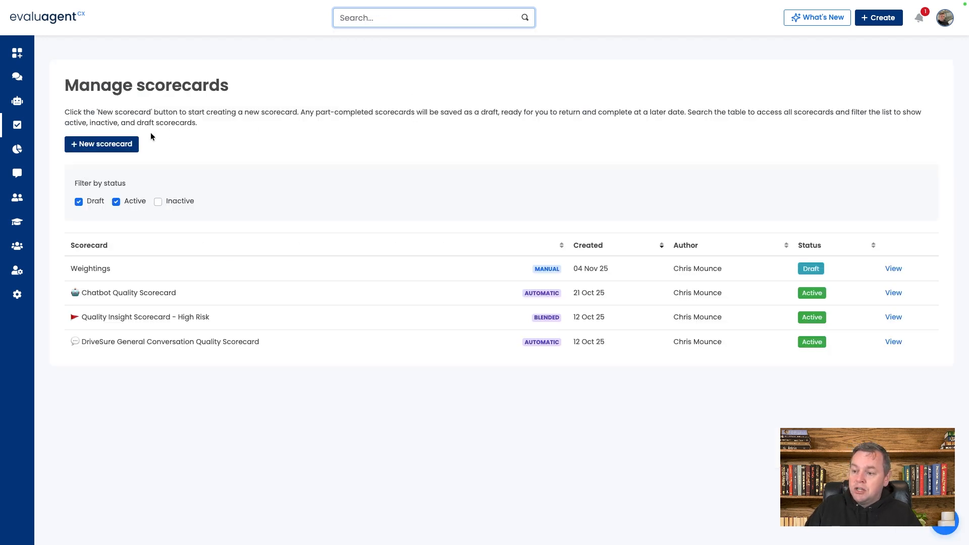
Start a new scorecard titled "example" for the Telephony channel and the Front Office contact type.
{"action": "left_click", "coordinate": [102, 144]}
{"action": "left_click", "coordinate": [247, 134]}
{"action": "type", "text": "exam"}
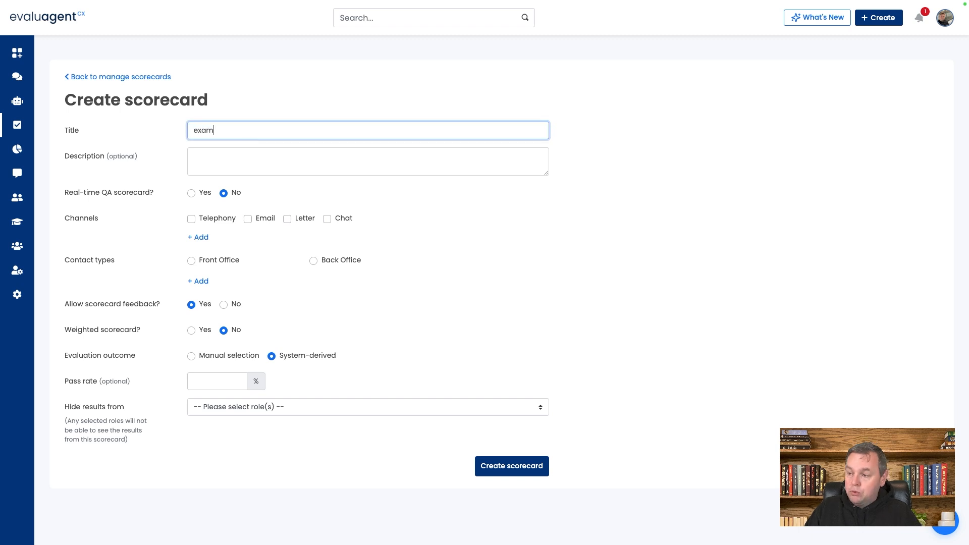
{"action": "type", "text": "ple"}
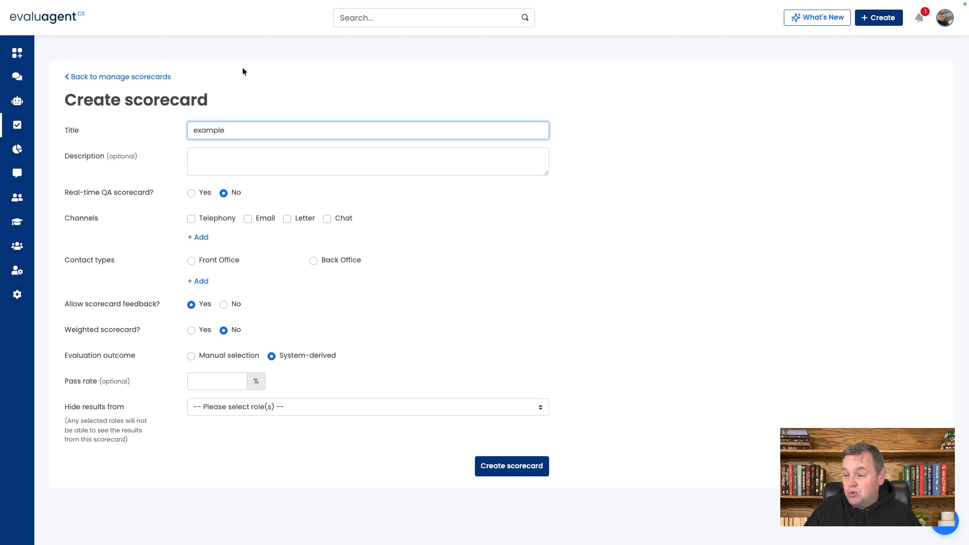
{"action": "left_click", "coordinate": [191, 219]}
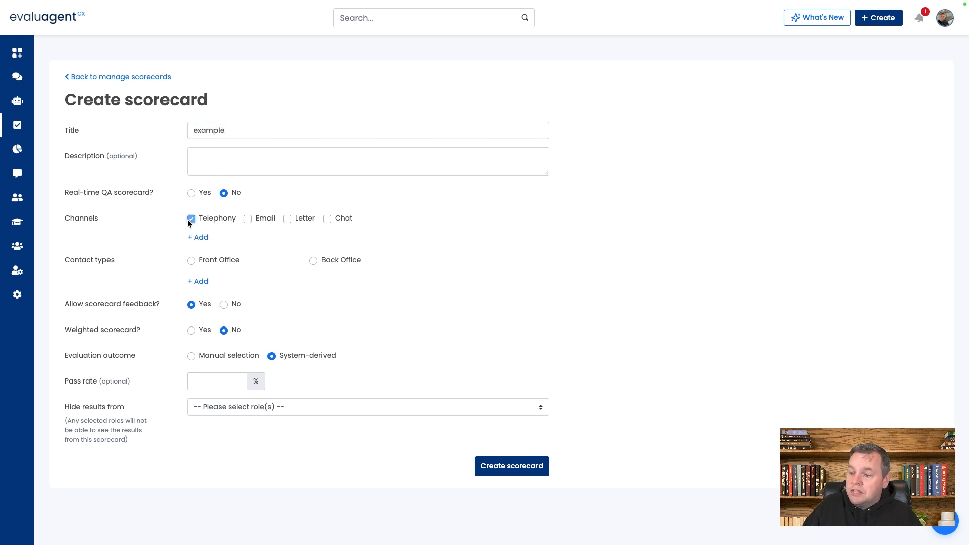
{"action": "left_click", "coordinate": [192, 260]}
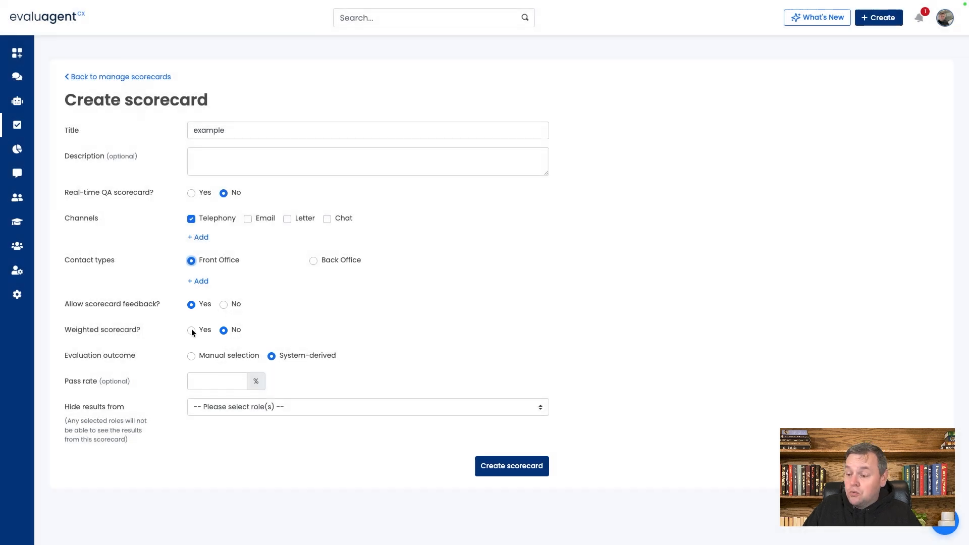
Make the scorecard weighted with a 90% pass rate and create it.
{"action": "left_click", "coordinate": [191, 331]}
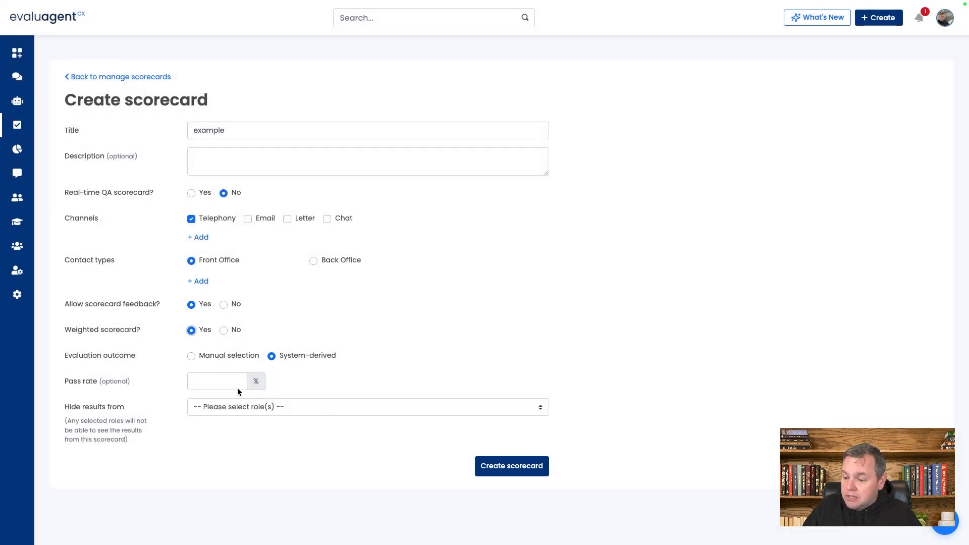
{"action": "left_click", "coordinate": [218, 383]}
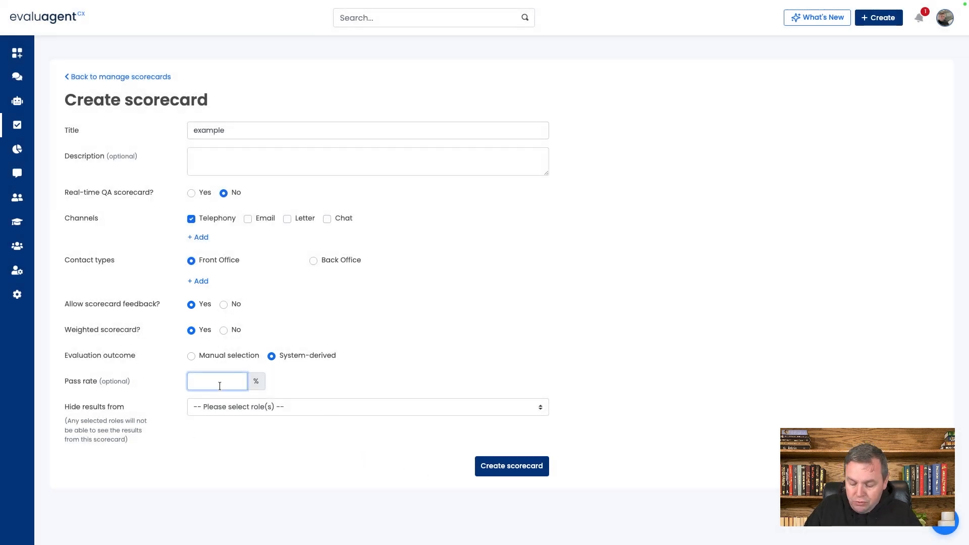
{"action": "type", "text": "90"}
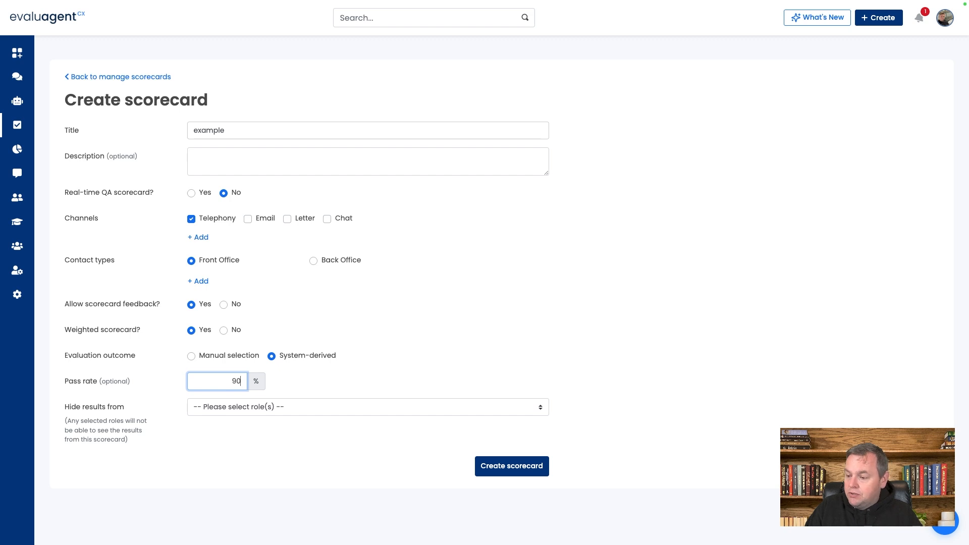
{"action": "left_click", "coordinate": [501, 473]}
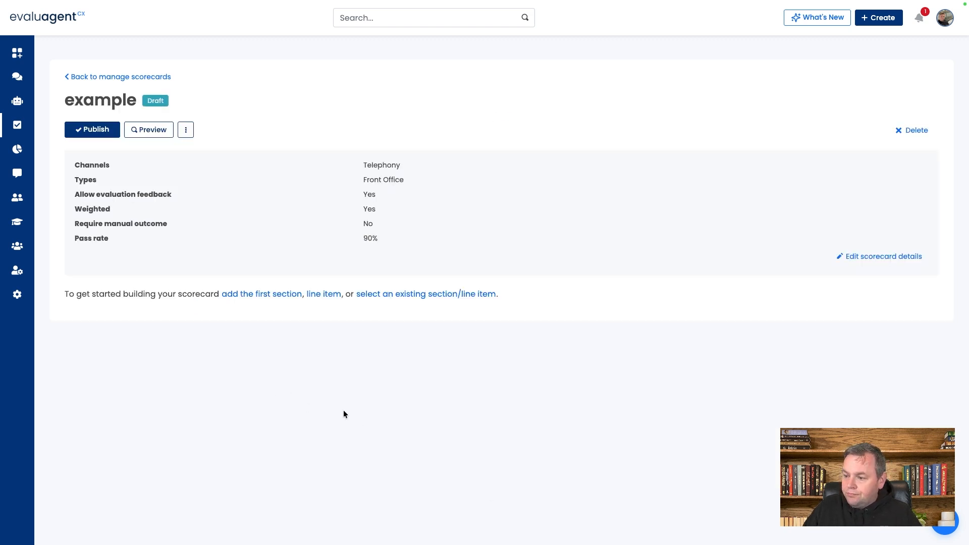
Start a manual line item titled "Greeting" in the Customer Experience category, using the 2-point scoring template.
{"action": "left_click", "coordinate": [334, 295]}
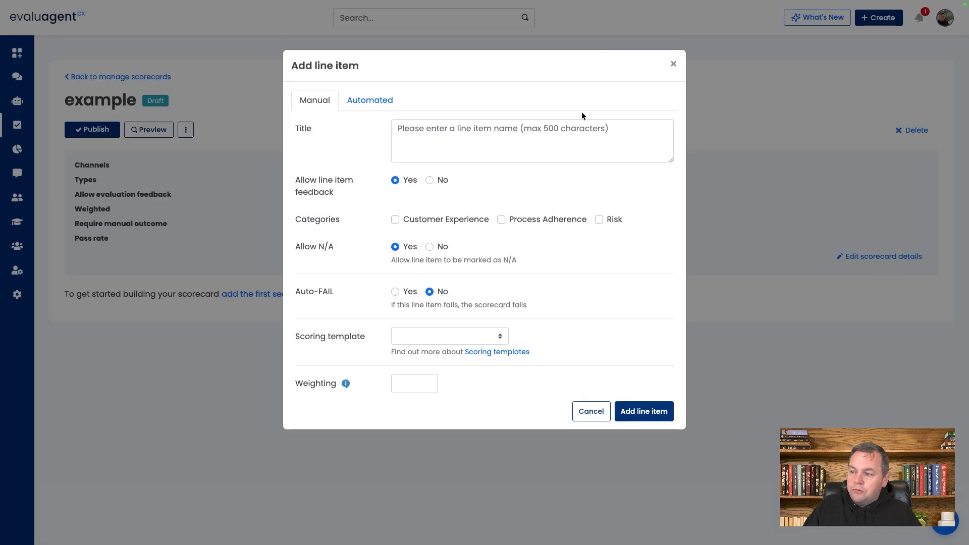
{"action": "left_click", "coordinate": [457, 139]}
{"action": "type", "text": "Greeting"}
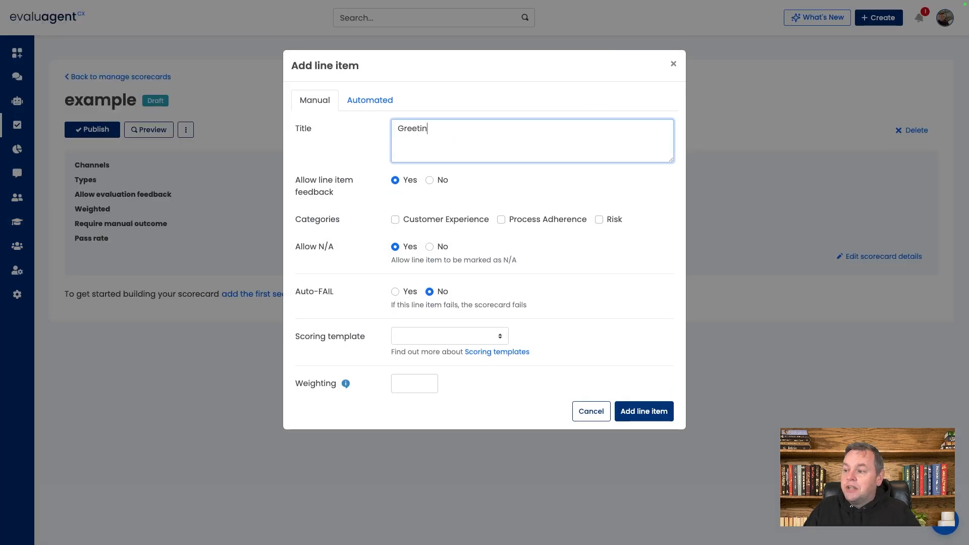
{"action": "left_click", "coordinate": [395, 219]}
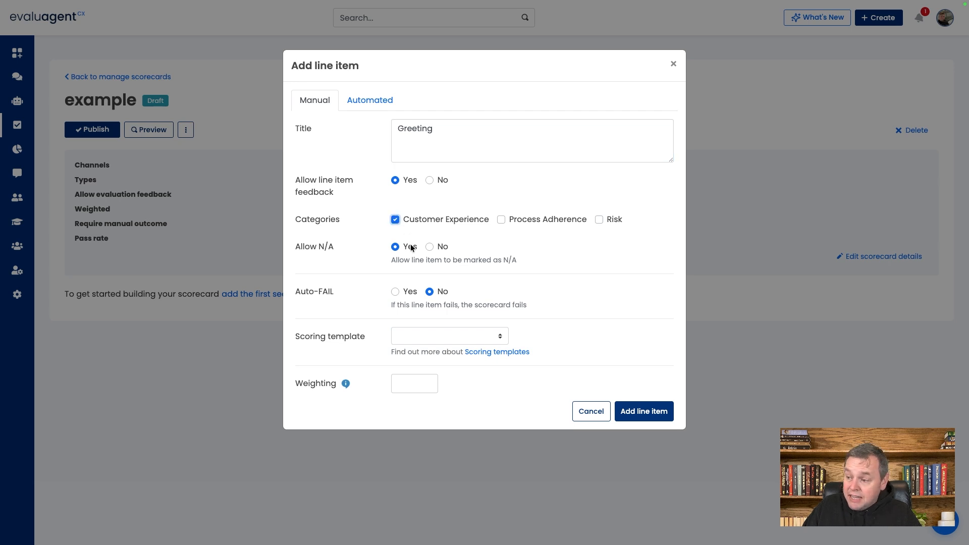
{"action": "left_click", "coordinate": [427, 332]}
{"action": "left_click", "coordinate": [427, 334]}
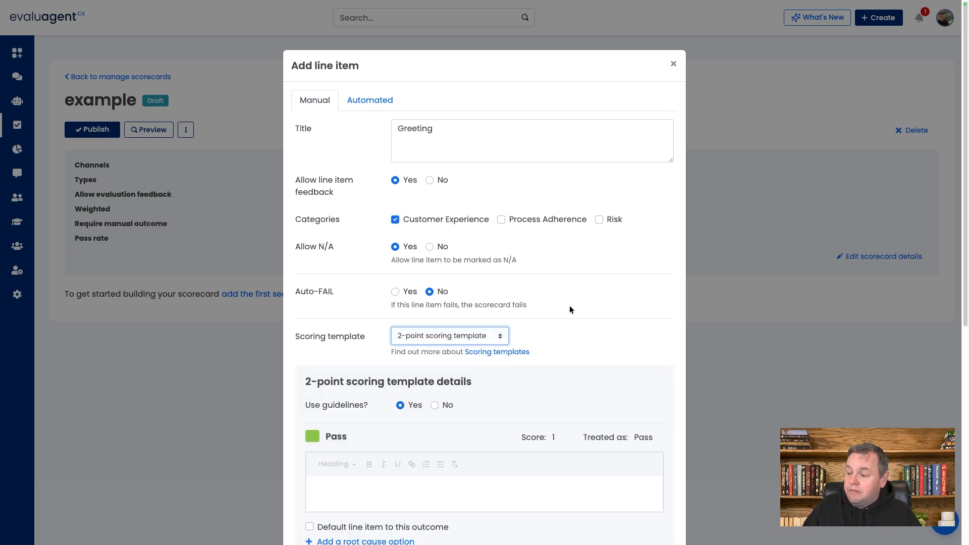
Give the Greeting line item a weighting of 1 and add it to the scorecard.
{"action": "scroll", "coordinate": [570, 306], "scroll_direction": "down", "scroll_amount": 2}
{"action": "scroll", "coordinate": [570, 305], "scroll_direction": "down", "scroll_amount": 1}
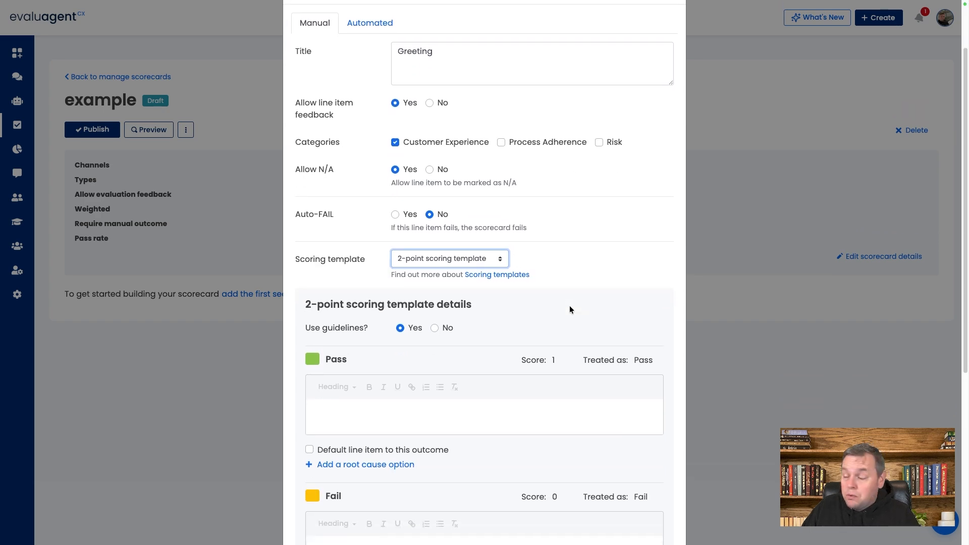
{"action": "scroll", "coordinate": [570, 308], "scroll_direction": "down", "scroll_amount": 5}
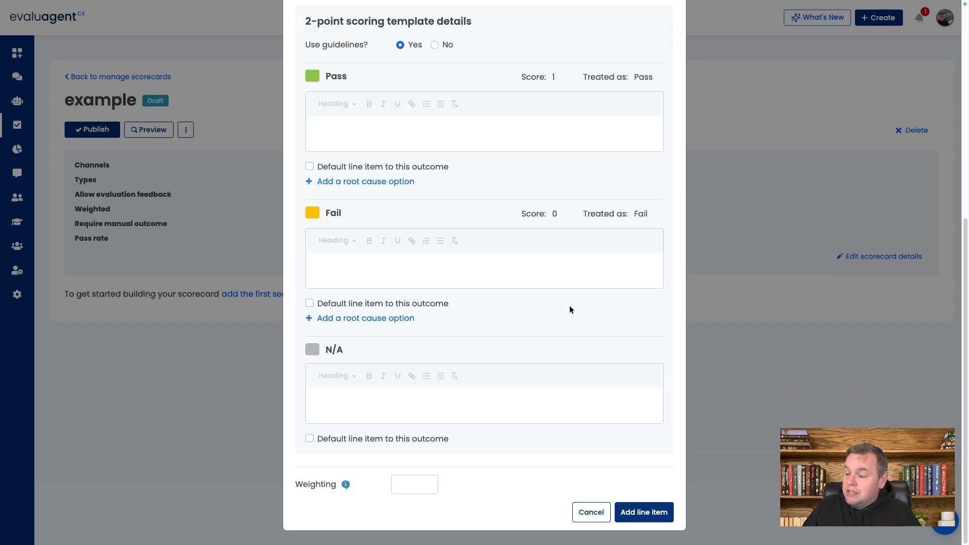
{"action": "scroll", "coordinate": [498, 368], "scroll_direction": "up", "scroll_amount": 3}
{"action": "scroll", "coordinate": [499, 368], "scroll_direction": "down", "scroll_amount": 3}
{"action": "scroll", "coordinate": [498, 371], "scroll_direction": "up", "scroll_amount": 1}
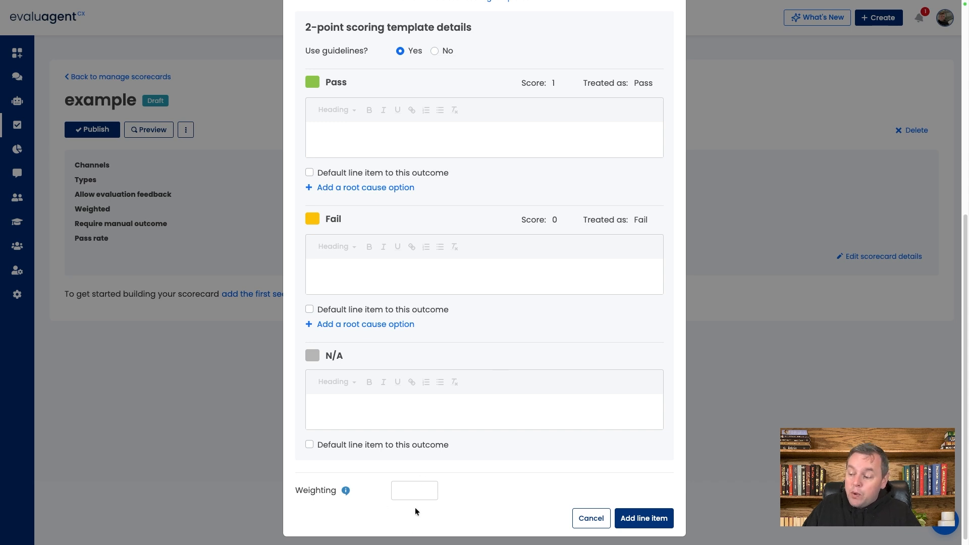
{"action": "left_click", "coordinate": [411, 492]}
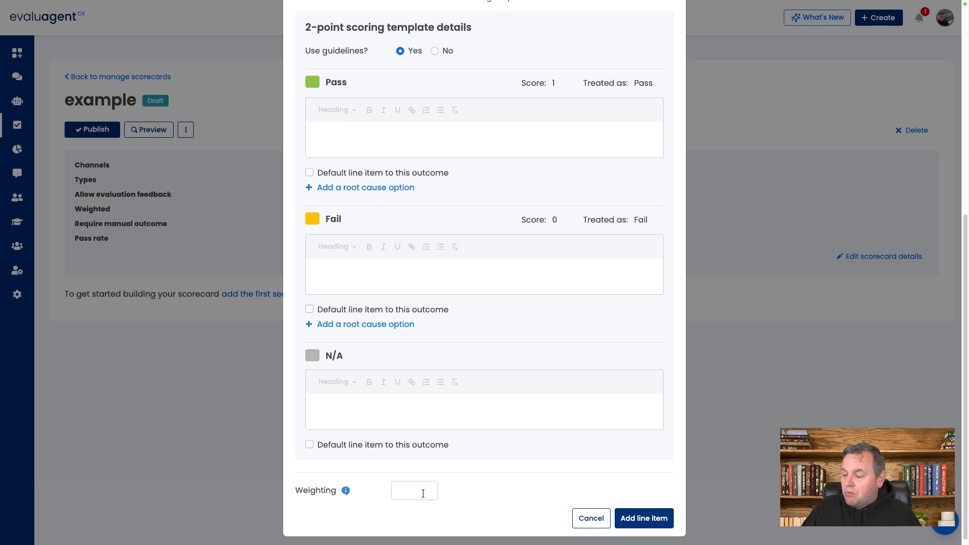
{"action": "left_click", "coordinate": [423, 493]}
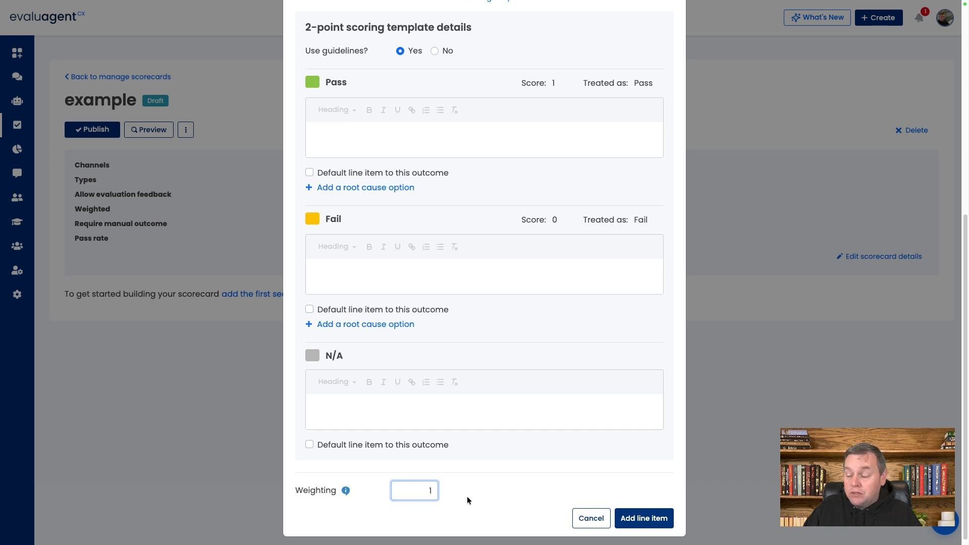
{"action": "left_click", "coordinate": [645, 519]}
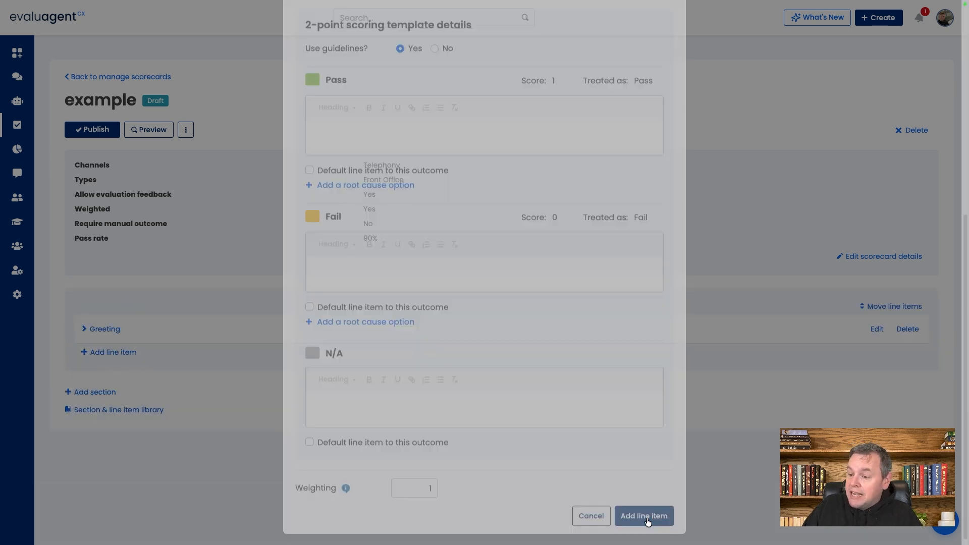
Start a second manual line item titled "ID&V" in the Risk category.
{"action": "left_click", "coordinate": [126, 356]}
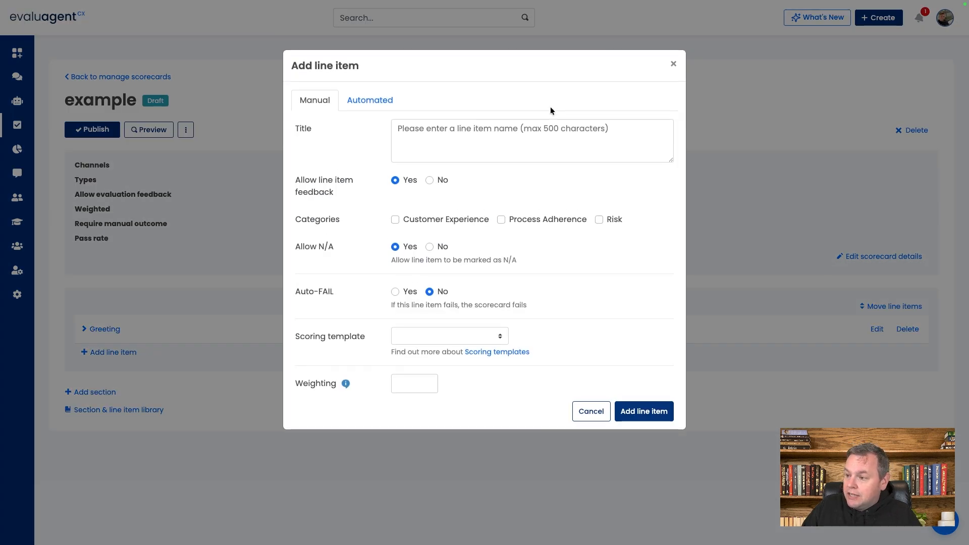
{"action": "left_click", "coordinate": [452, 138]}
{"action": "type", "text": "ID&V"}
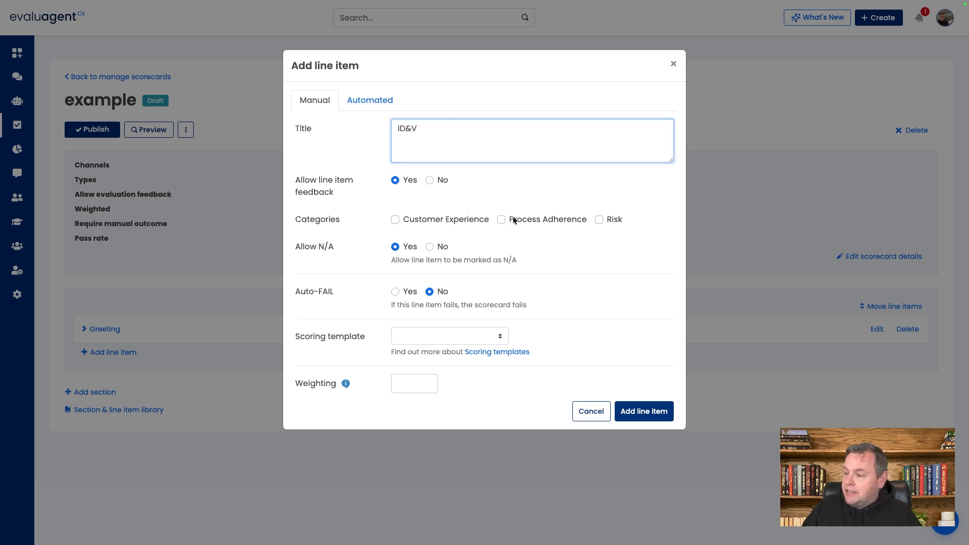
{"action": "right_click", "coordinate": [599, 221]}
{"action": "left_click", "coordinate": [605, 208]}
{"action": "left_click", "coordinate": [600, 220]}
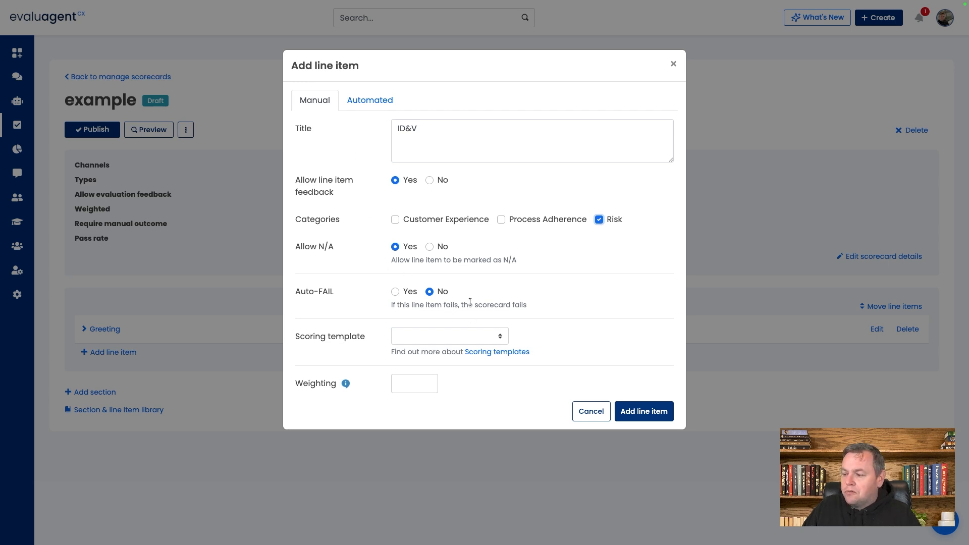
Apply the 2-point scoring template and a weighting of 1 to the ID&V line item and add it.
{"action": "left_click", "coordinate": [429, 335]}
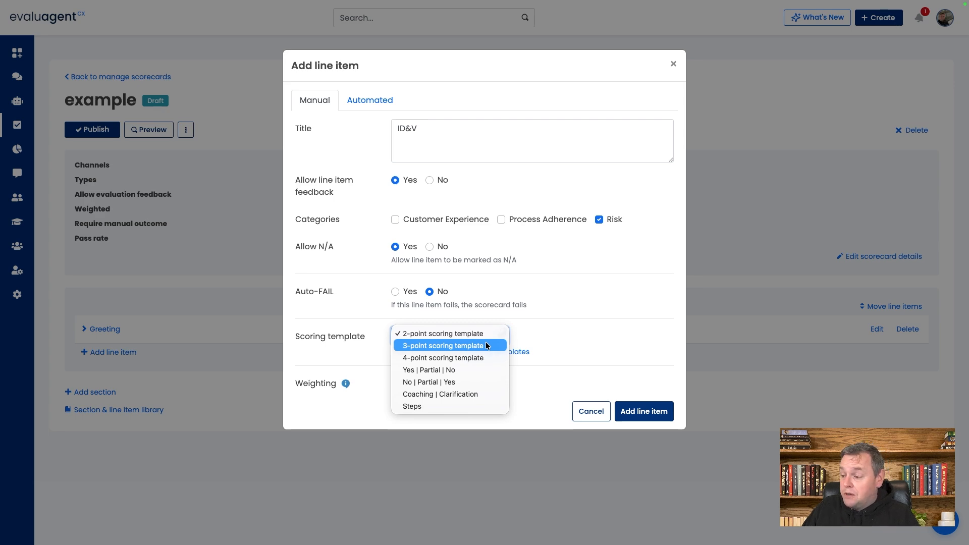
{"action": "left_click", "coordinate": [463, 334]}
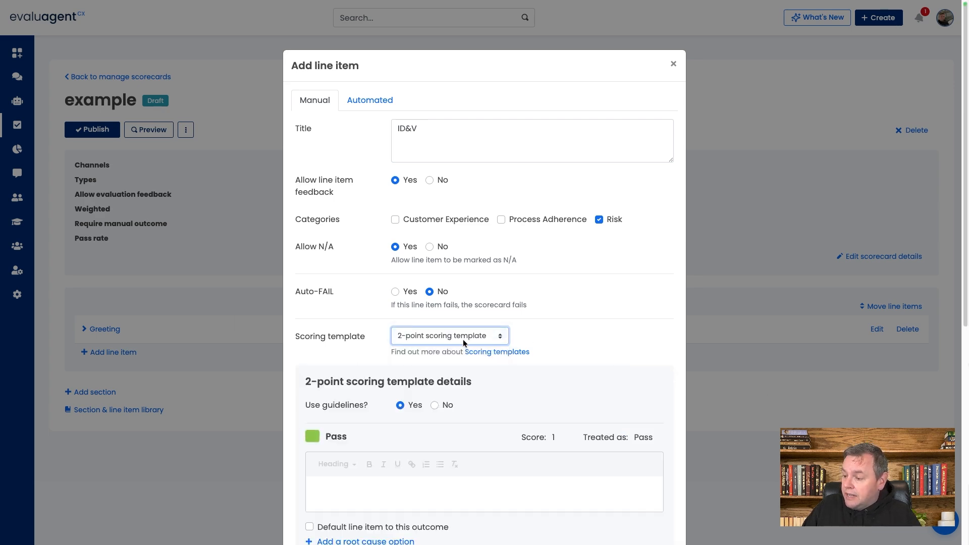
{"action": "scroll", "coordinate": [477, 399], "scroll_direction": "down", "scroll_amount": 7}
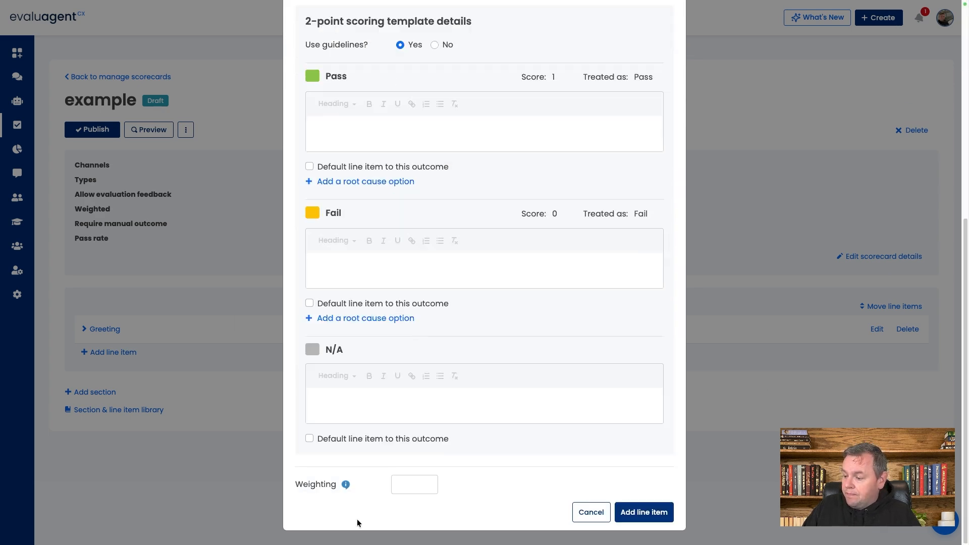
{"action": "left_click", "coordinate": [411, 481]}
{"action": "left_click", "coordinate": [644, 512]}
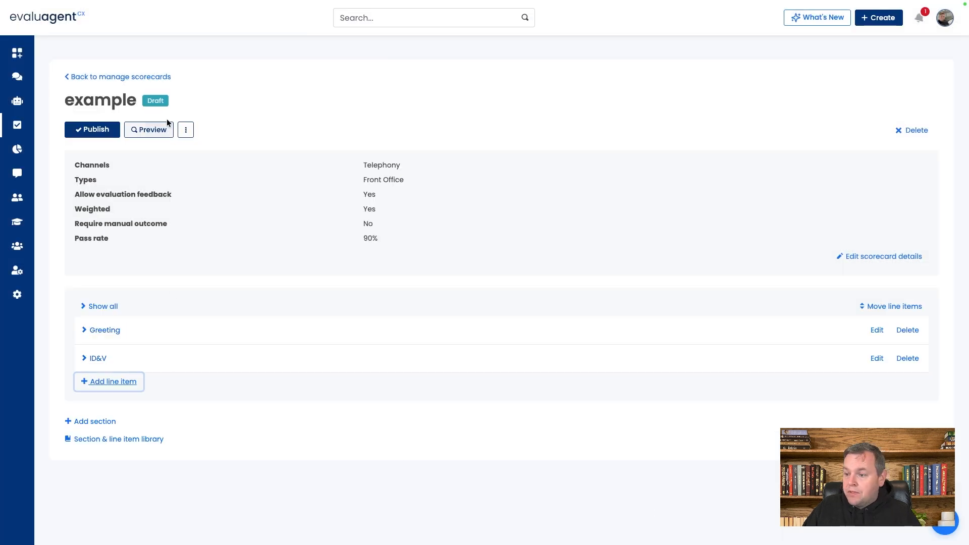
Preview the scorecard's results with Greeting marked Pass and ID&V marked Fail, closing the results when done.
{"action": "left_click", "coordinate": [155, 130]}
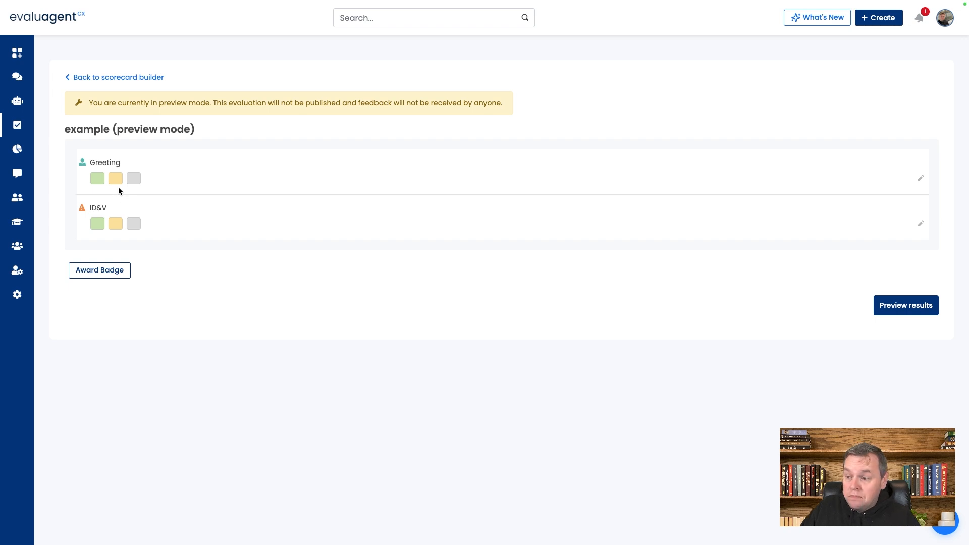
{"action": "left_click", "coordinate": [96, 178]}
{"action": "left_click", "coordinate": [115, 223]}
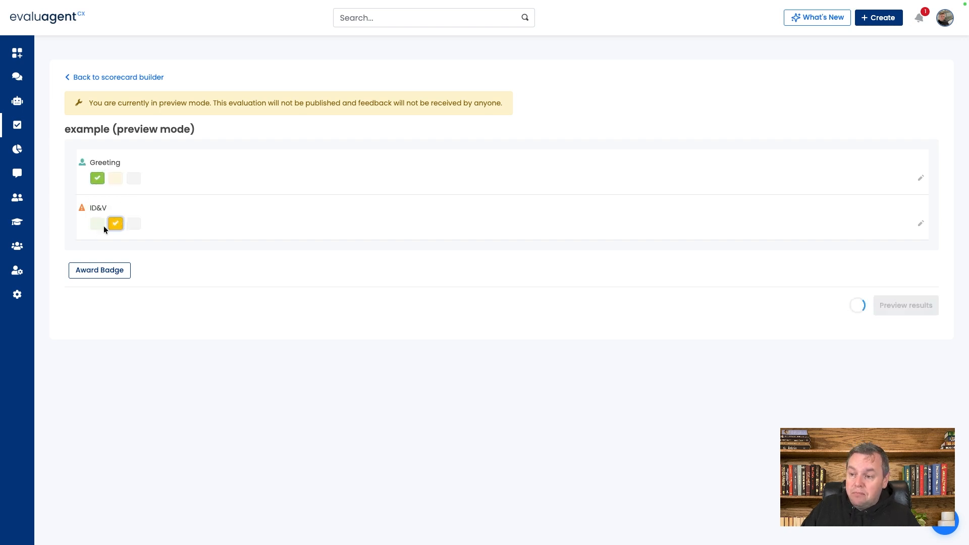
{"action": "left_click", "coordinate": [894, 305]}
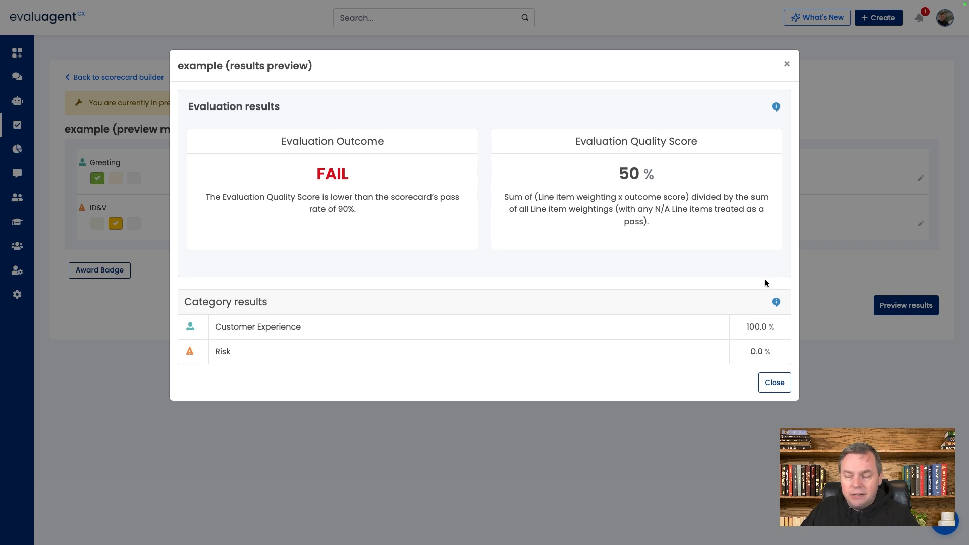
{"action": "left_click", "coordinate": [786, 65]}
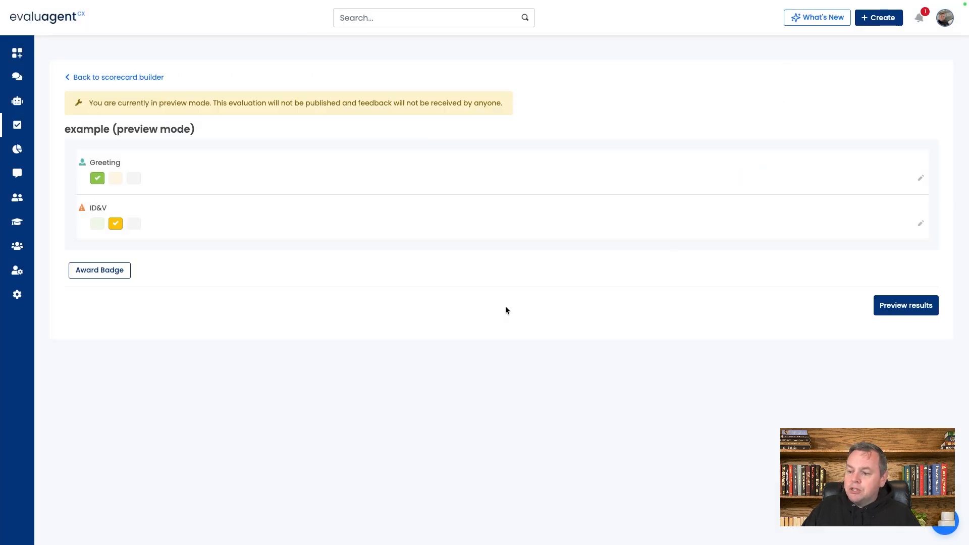
Mark ID&V as Pass in the preview and examine both line items' weightings in the weighting table.
{"action": "left_click", "coordinate": [98, 223]}
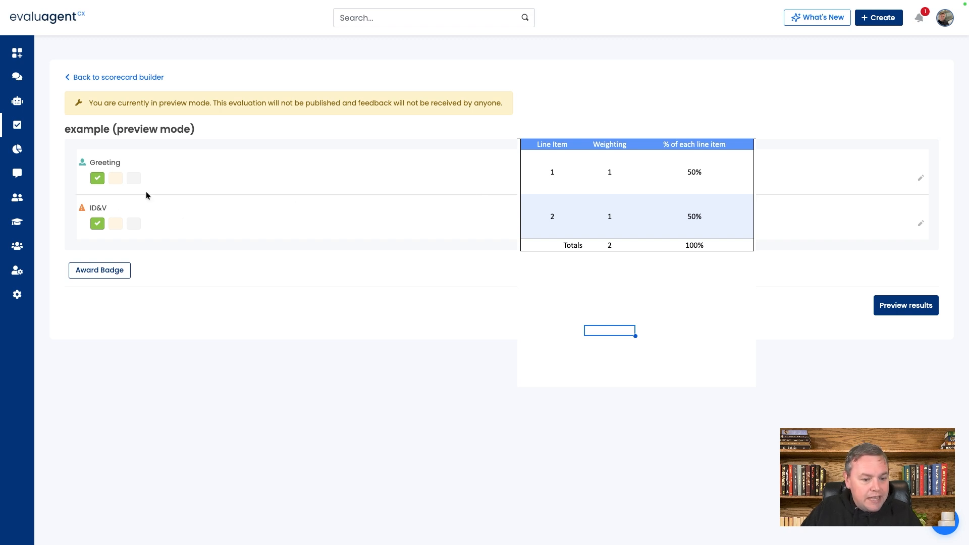
{"action": "left_click", "coordinate": [546, 168]}
{"action": "left_click", "coordinate": [562, 219]}
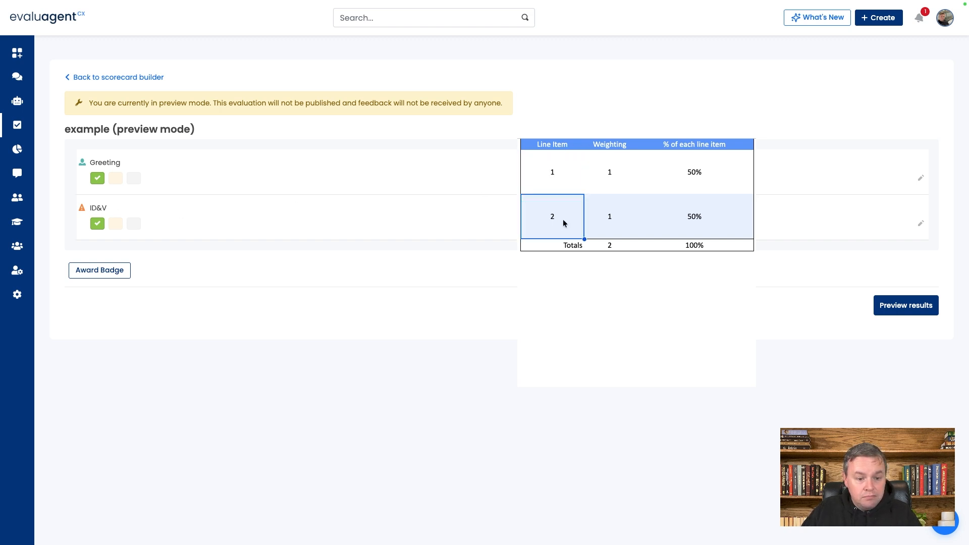
{"action": "left_click", "coordinate": [624, 182]}
{"action": "left_click", "coordinate": [626, 221]}
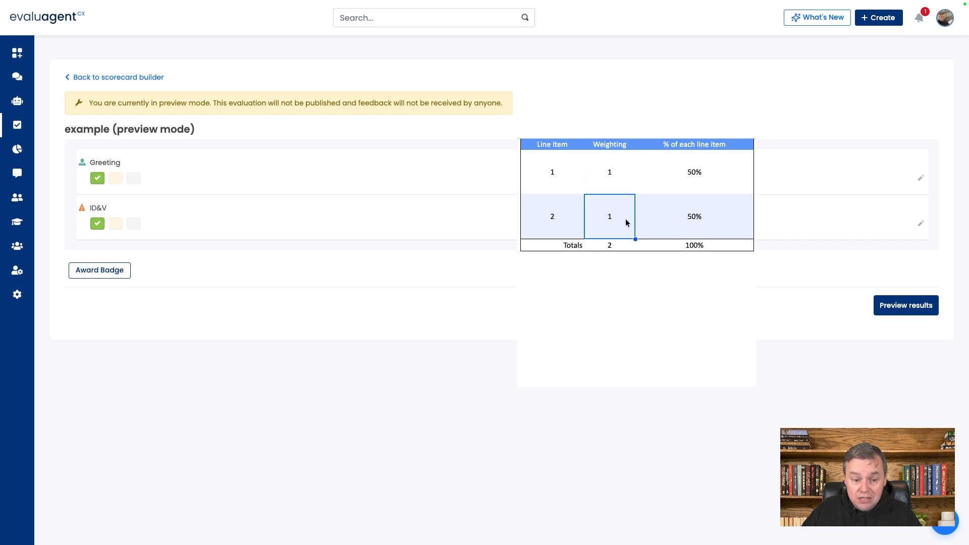
Examine both line items' percentage shares in the weighting table and the formula behind the second line item's share.
{"action": "left_click", "coordinate": [717, 174]}
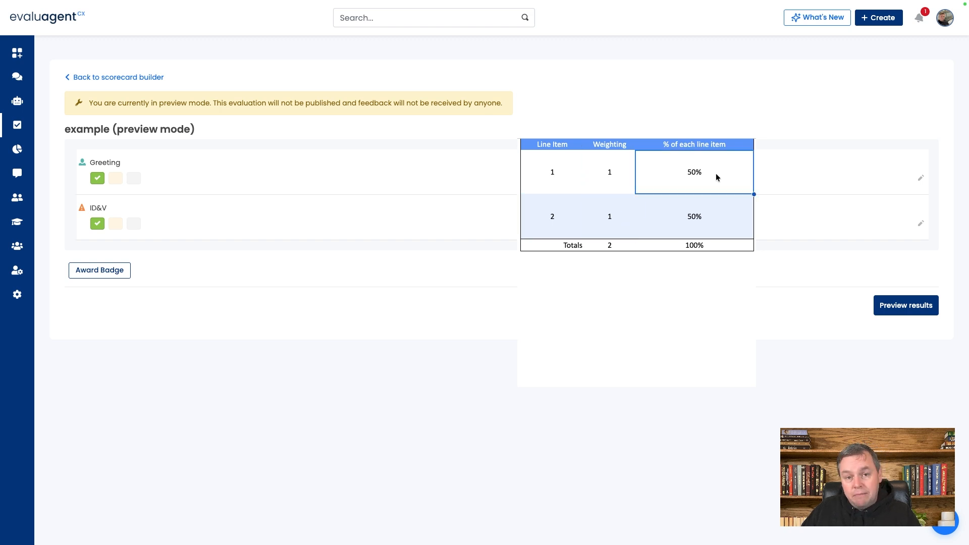
{"action": "left_click", "coordinate": [710, 230]}
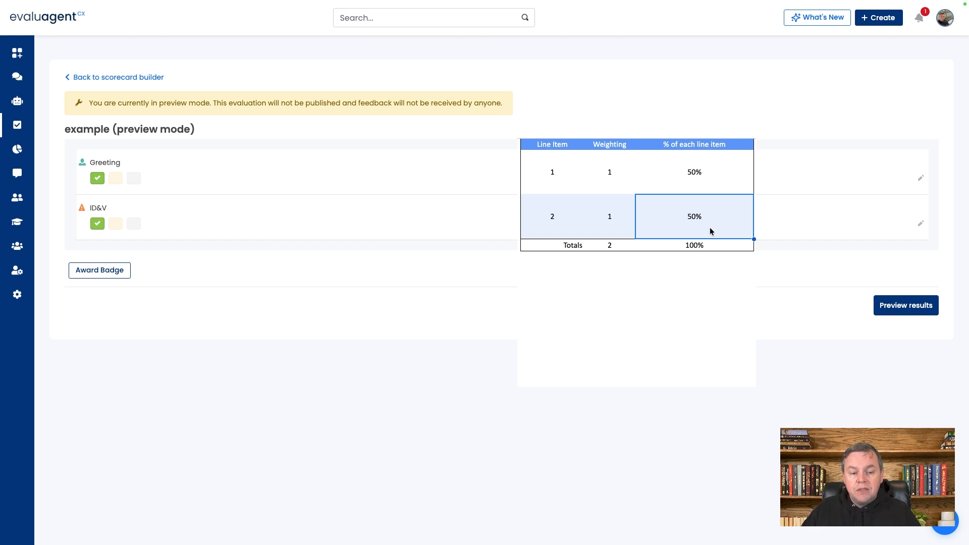
{"action": "key", "text": "Left"}
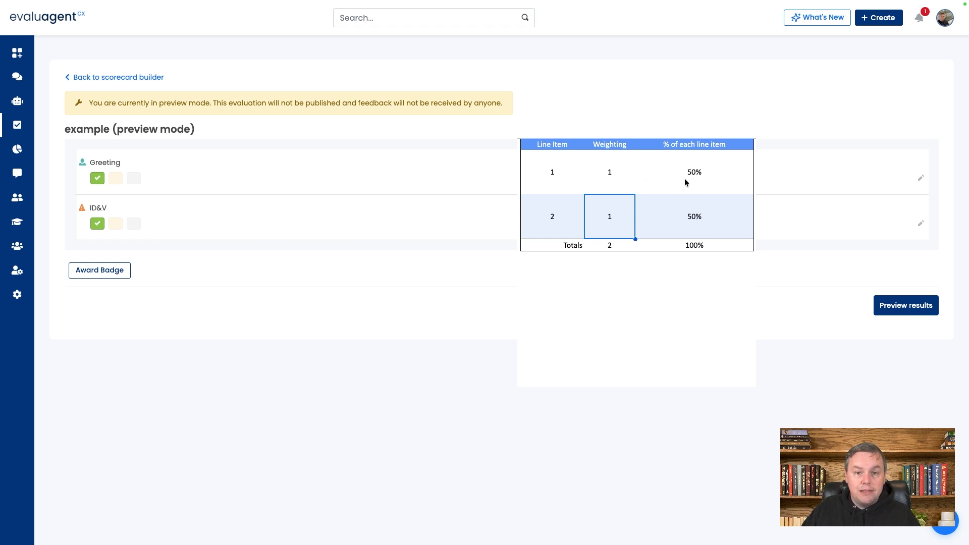
{"action": "left_click", "coordinate": [686, 207]}
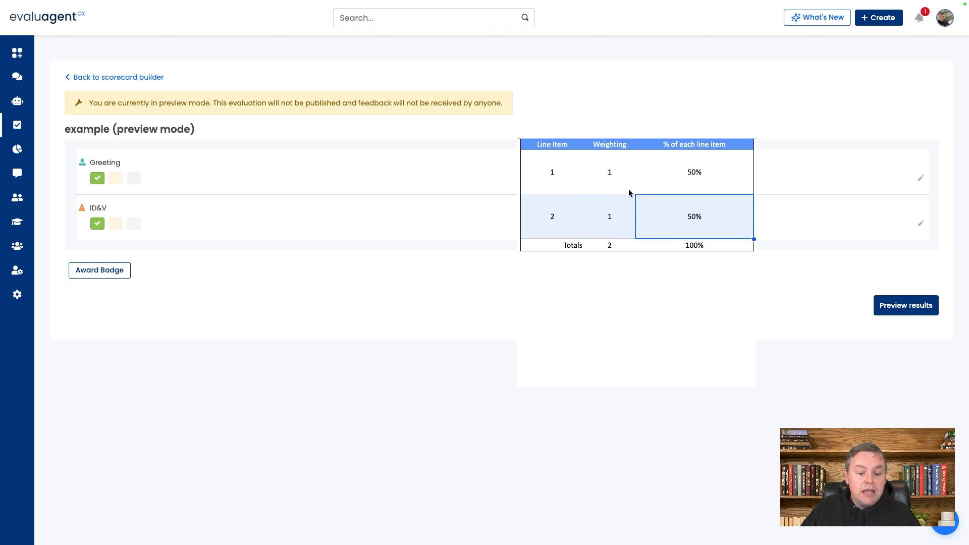
{"action": "key", "text": "Return"}
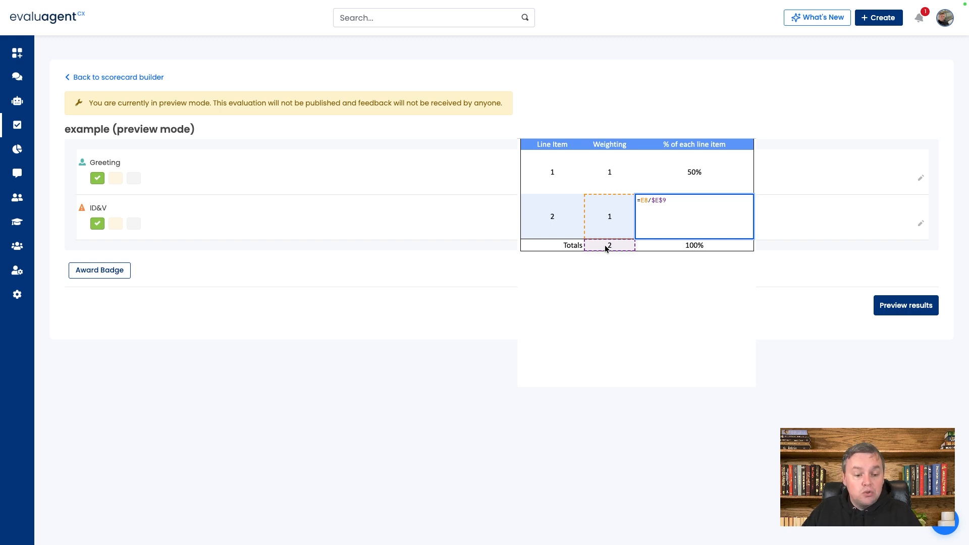
{"action": "key", "text": "Return"}
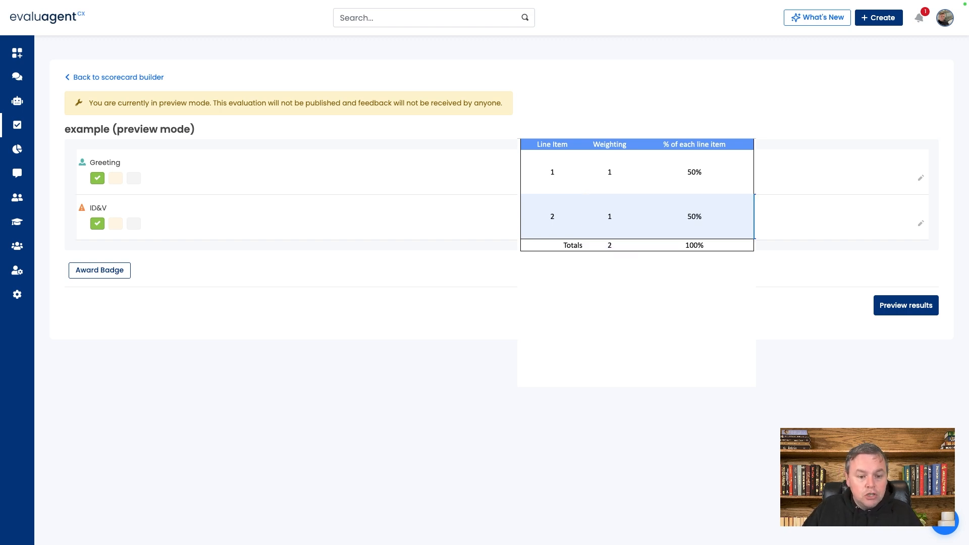
Set the weighting of line item 2 to 3 in the weighting table.
{"action": "left_click", "coordinate": [618, 218]}
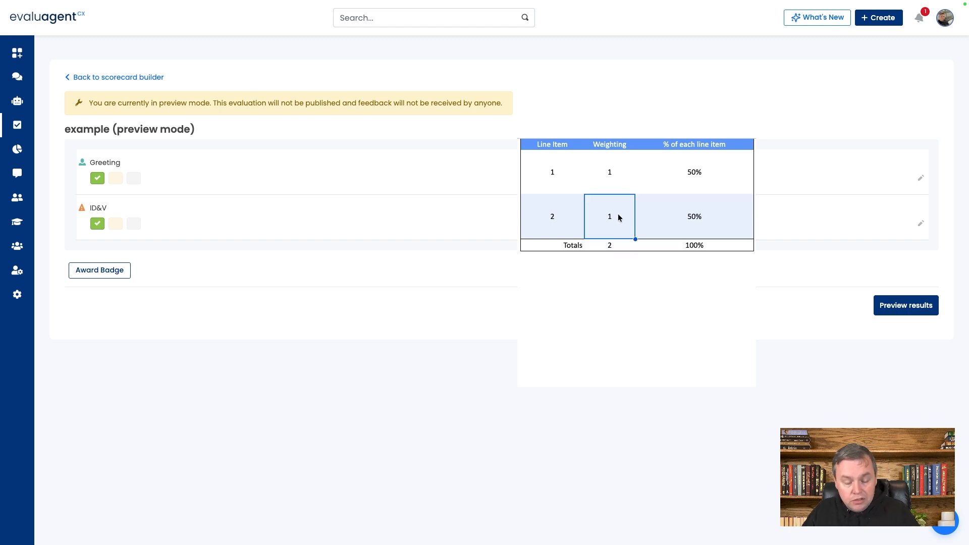
{"action": "type", "text": "3"}
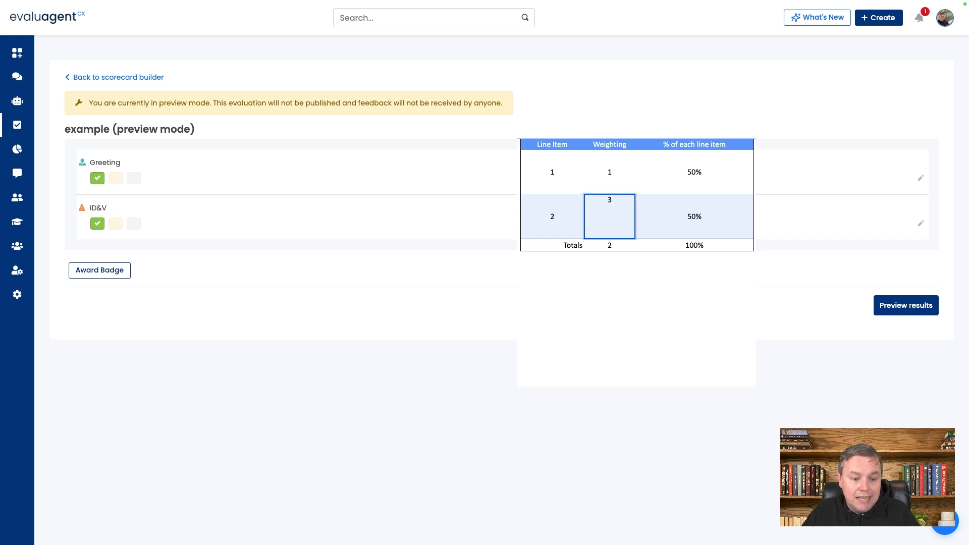
{"action": "key", "text": "Return"}
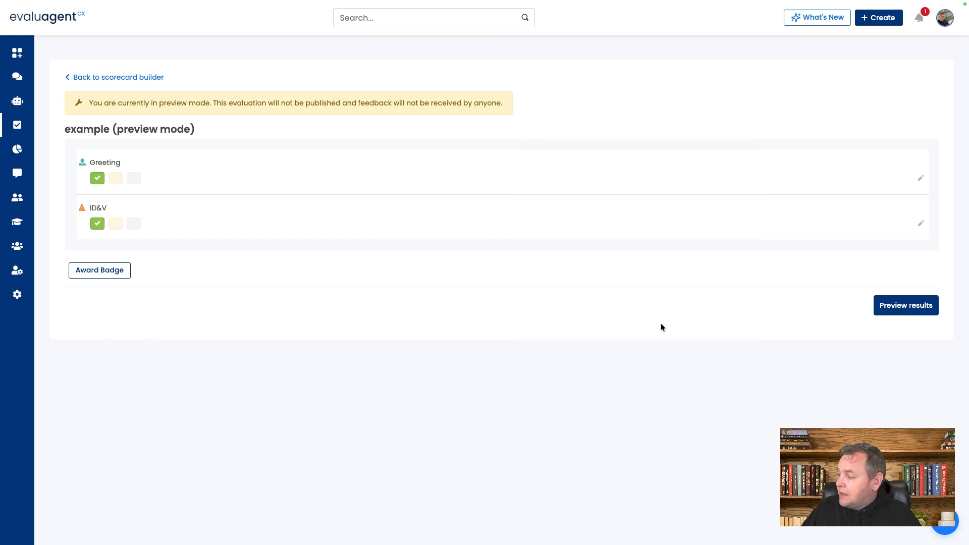
Return to the scorecard builder, set the ID&V line item's weighting to 3 and save the change.
{"action": "left_click", "coordinate": [140, 77]}
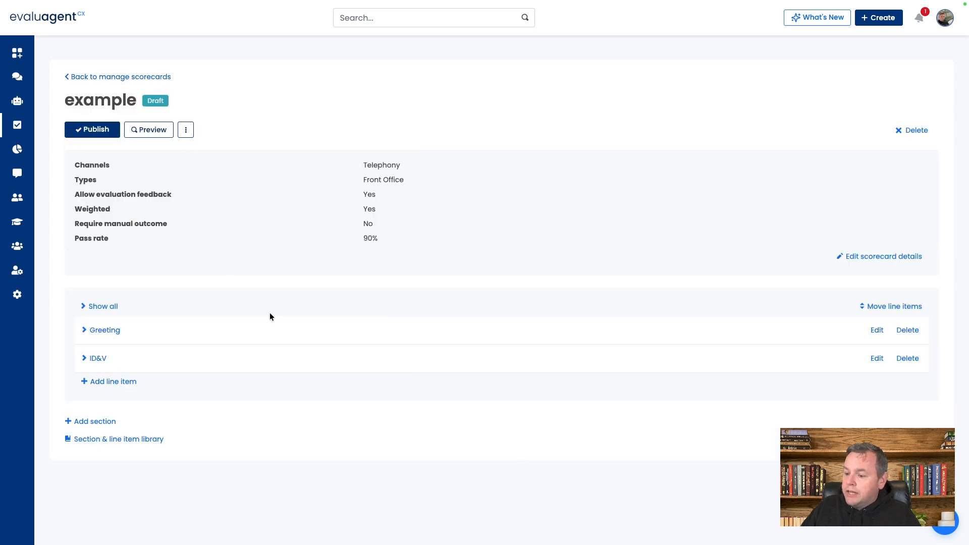
{"action": "left_click", "coordinate": [877, 359]}
{"action": "scroll", "coordinate": [298, 291], "scroll_direction": "down", "scroll_amount": 6}
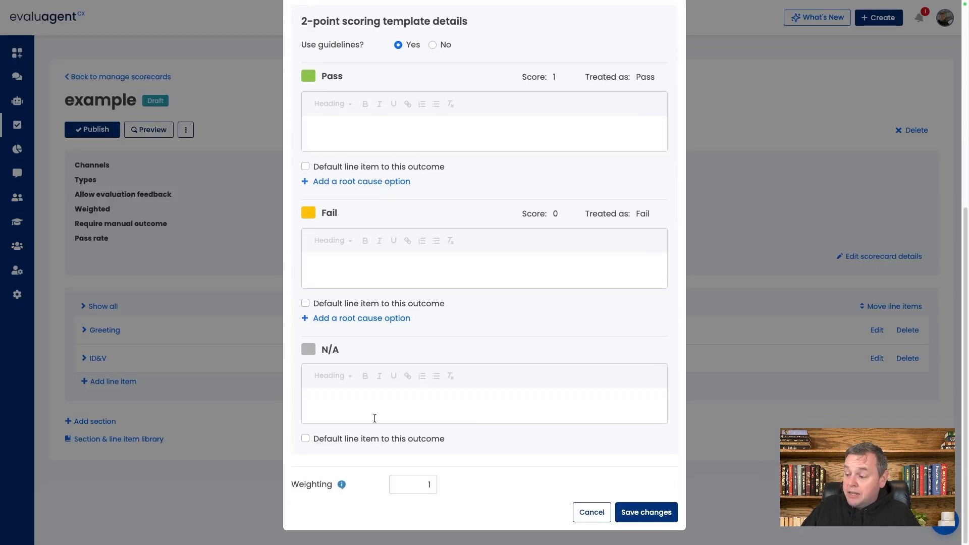
{"action": "left_click", "coordinate": [425, 485]}
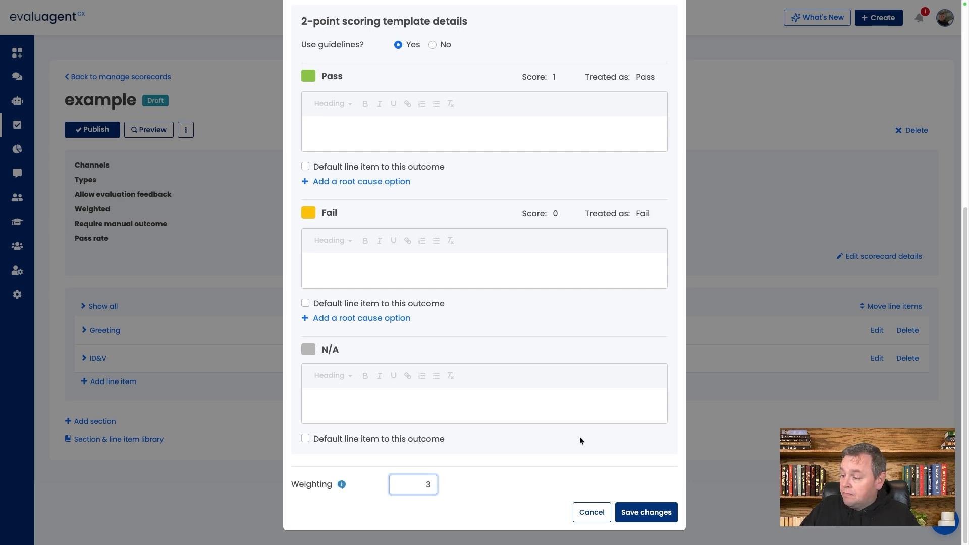
{"action": "left_click", "coordinate": [651, 519]}
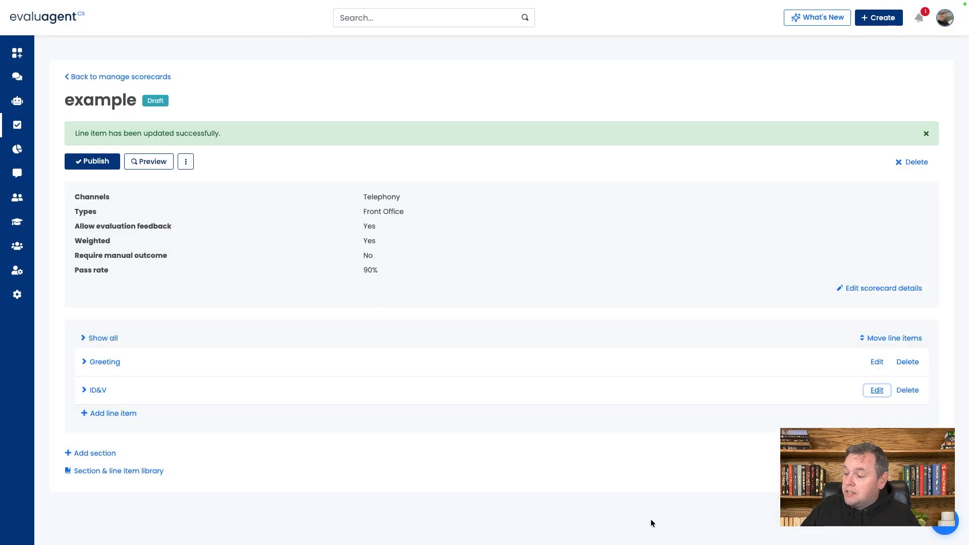
Preview the reweighted scorecard's results with Greeting marked Pass and ID&V marked Fail, closing the results when done.
{"action": "left_click", "coordinate": [144, 164]}
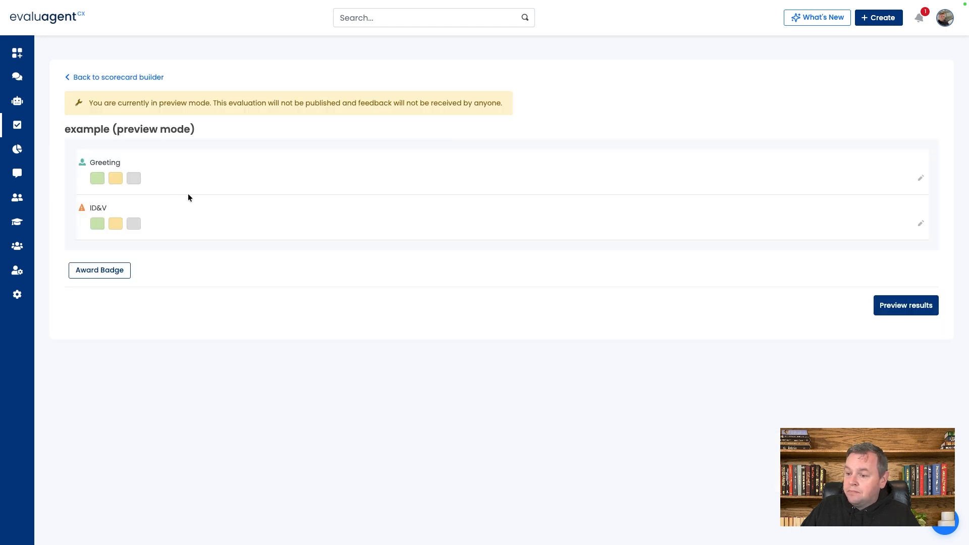
{"action": "left_click", "coordinate": [97, 177]}
{"action": "left_click", "coordinate": [115, 223]}
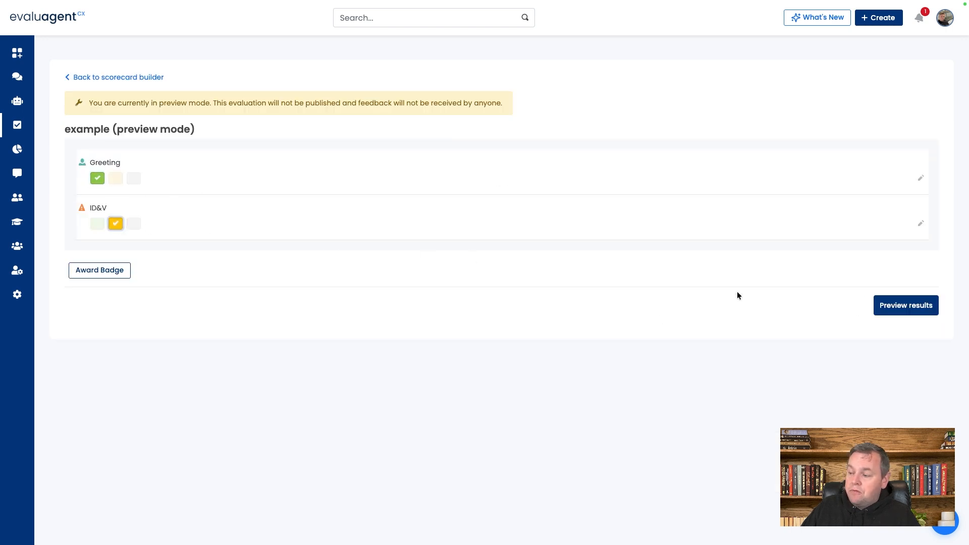
{"action": "left_click", "coordinate": [898, 308]}
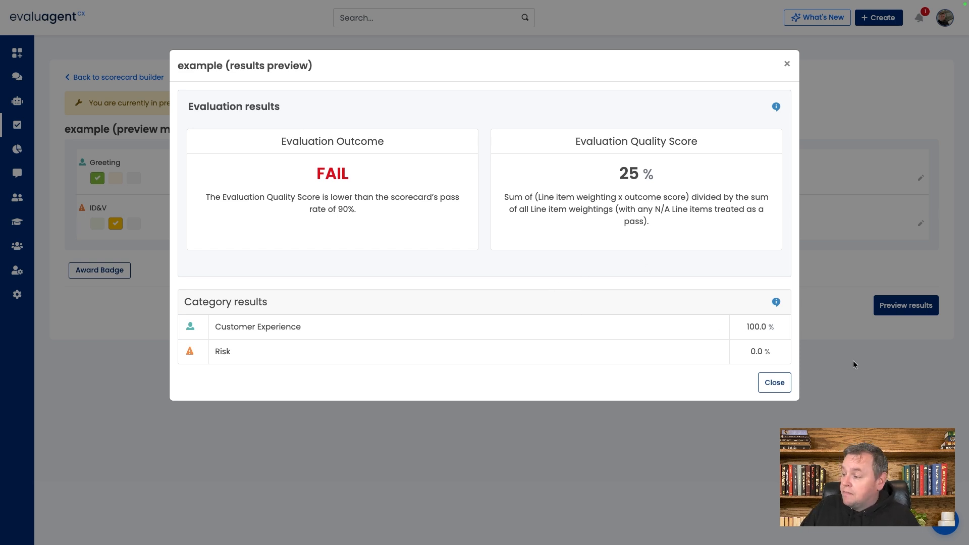
{"action": "left_click", "coordinate": [784, 390]}
Swap the preview outcomes to ID&V Pass and Greeting Fail, view the results and close them.
{"action": "left_click", "coordinate": [99, 224]}
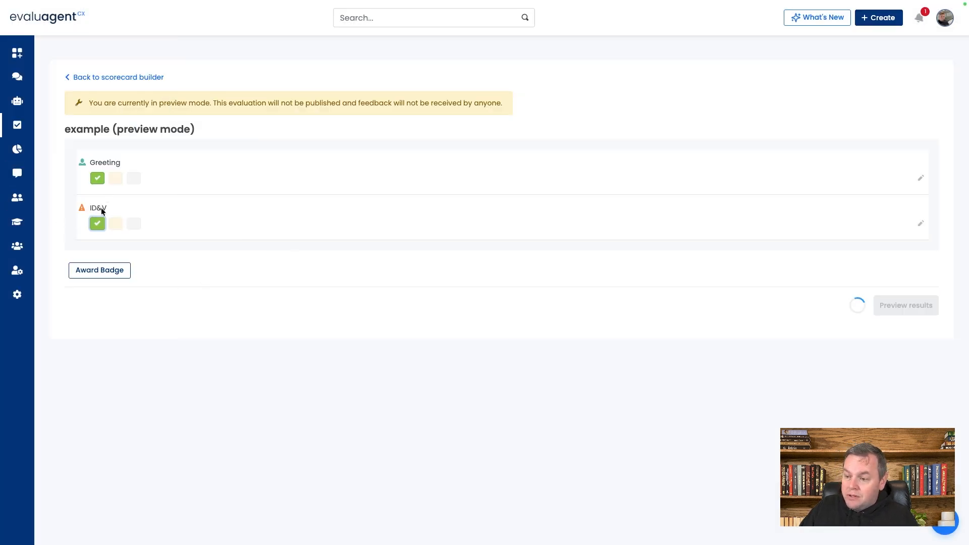
{"action": "left_click", "coordinate": [115, 181]}
{"action": "left_click", "coordinate": [889, 305]}
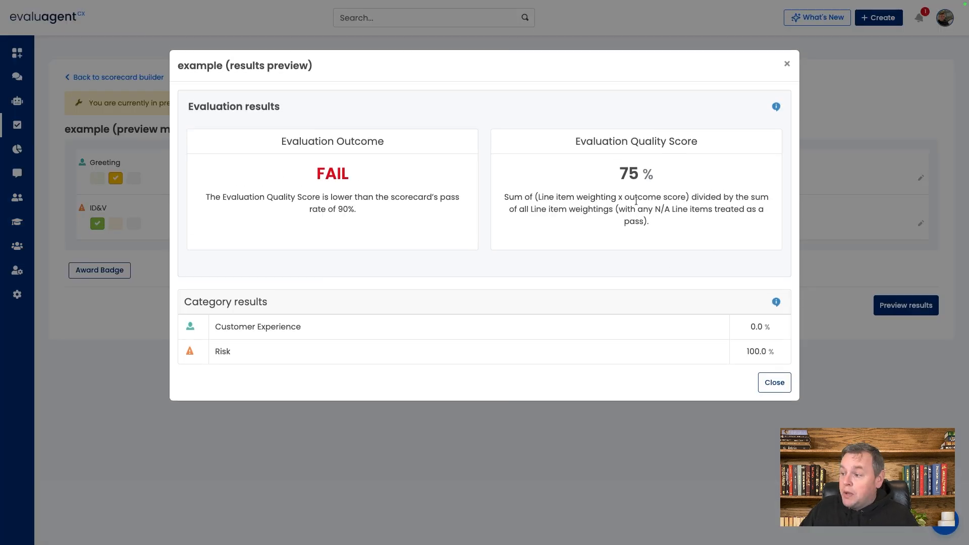
{"action": "left_click", "coordinate": [787, 64]}
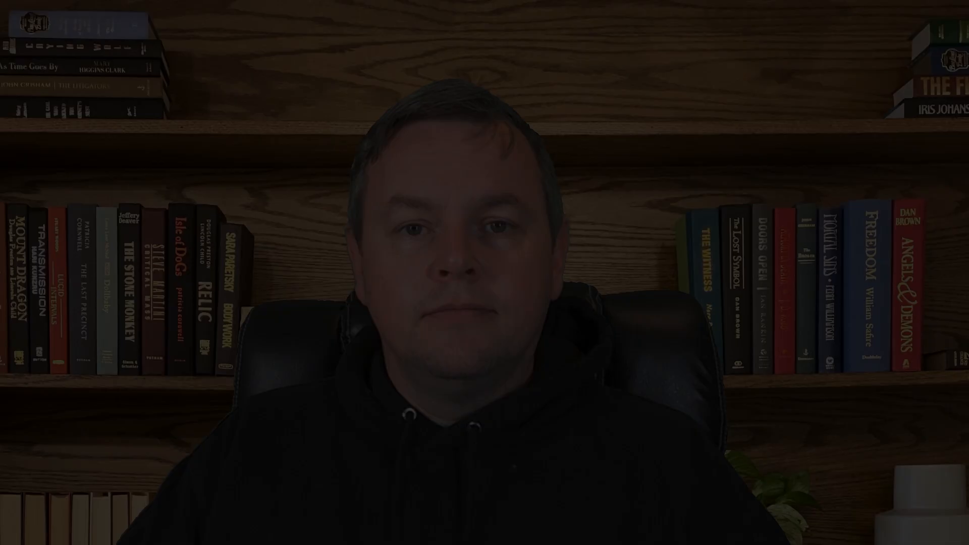